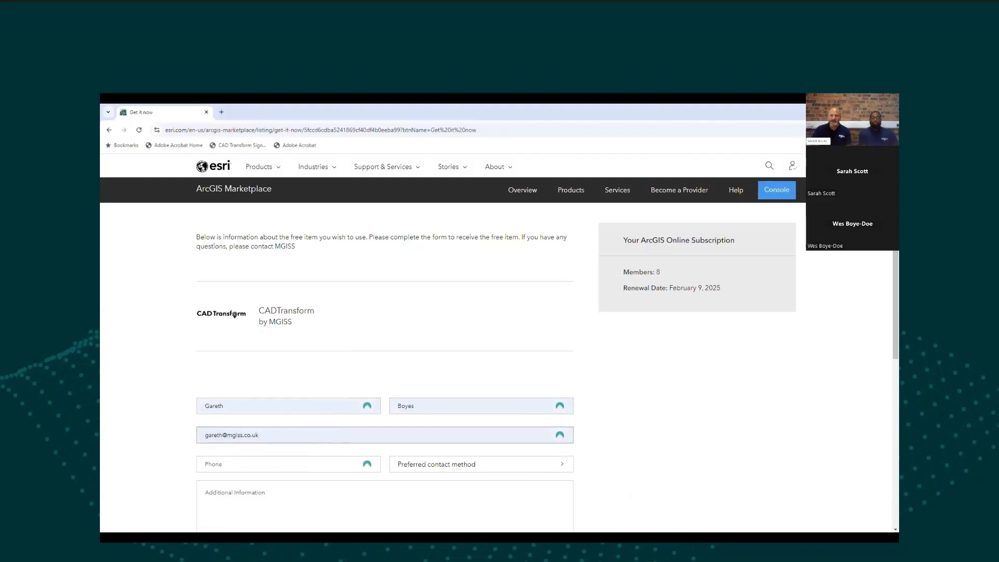
# Step: Complete the request form with the contact's phone number and Email as preferred contact method, then submit it
pyautogui.hotkey('ctrl', 'v')
pyautogui.click(436, 469)
pyautogui.click(405, 489)
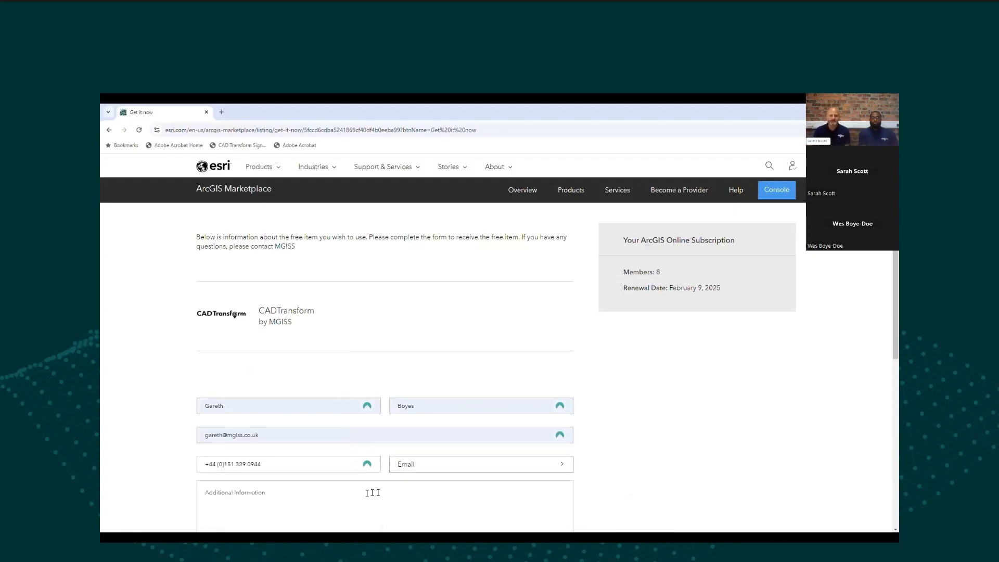
pyautogui.scroll(-4, 365, 416)
pyautogui.click(223, 376)
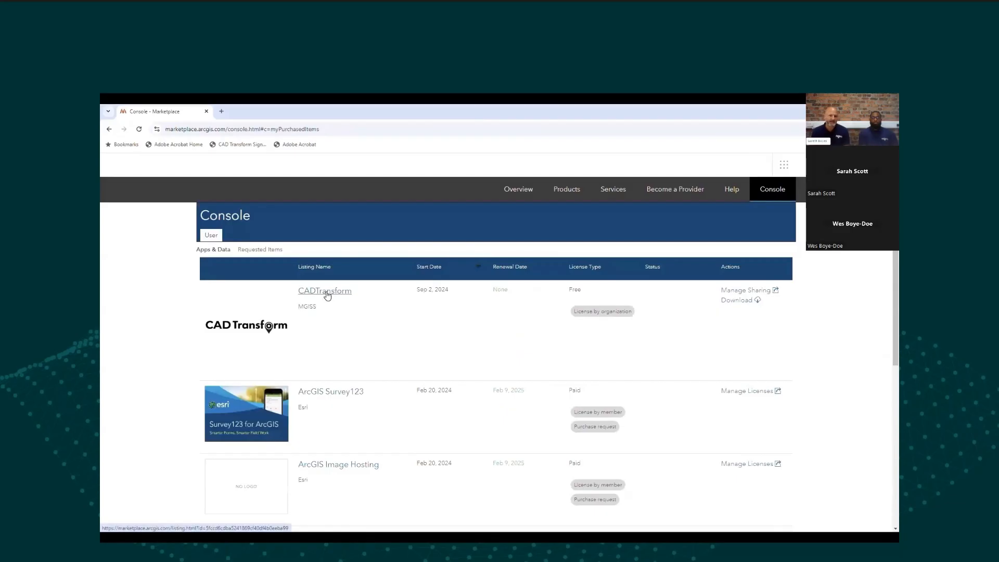
# Step: Open the CADTransform item from the console, download it and install the add-in
pyautogui.click(327, 295)
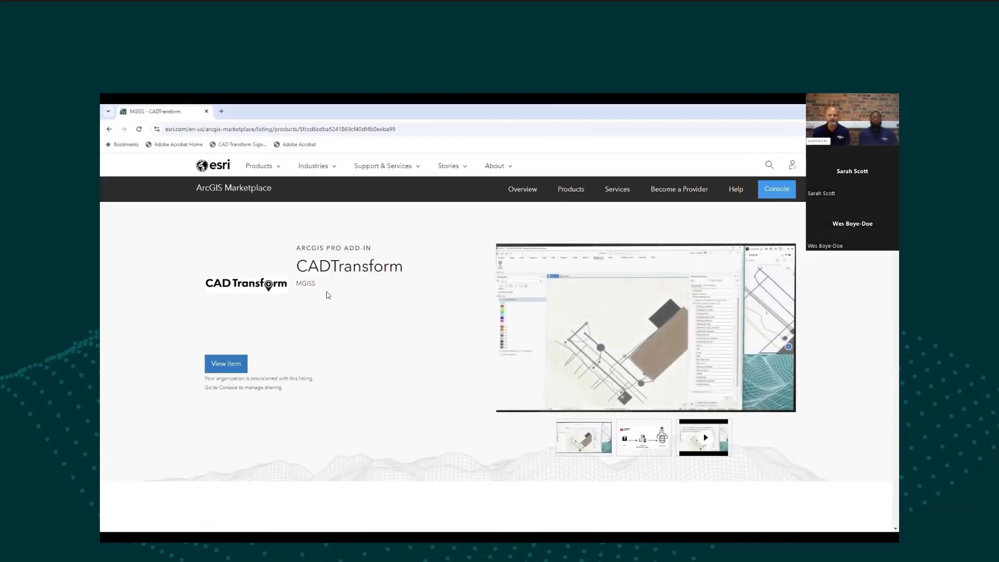
pyautogui.click(241, 365)
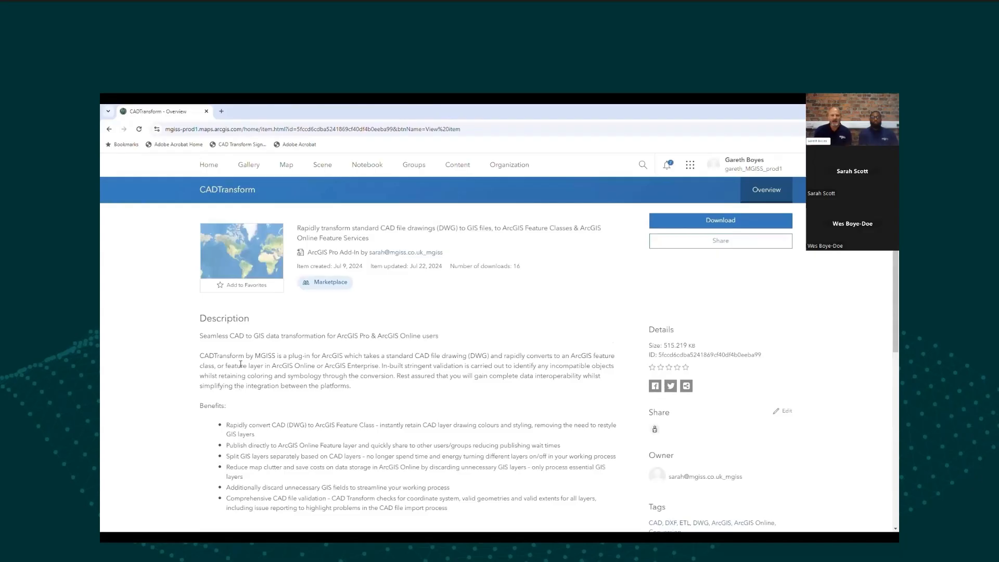
pyautogui.click(731, 224)
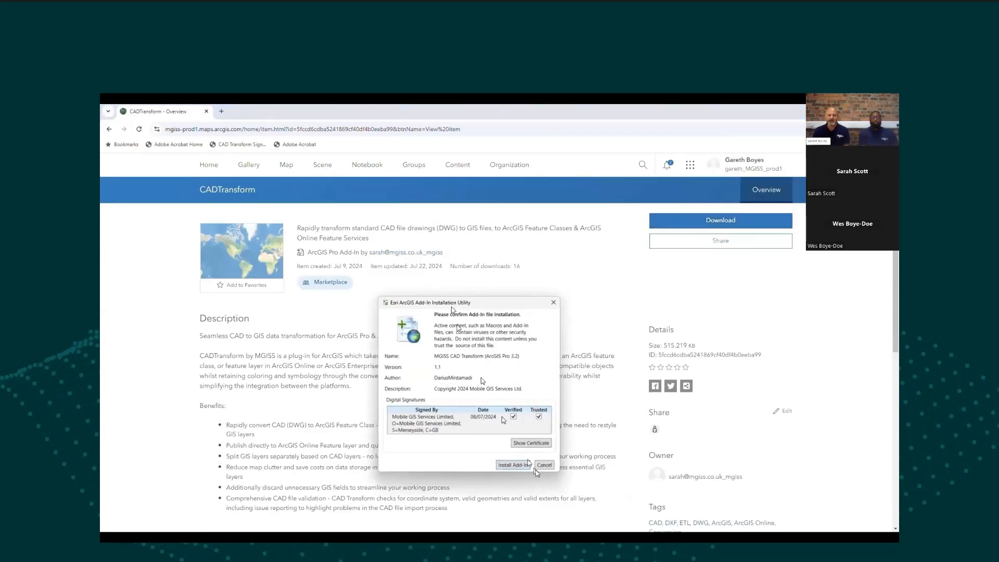
pyautogui.click(524, 465)
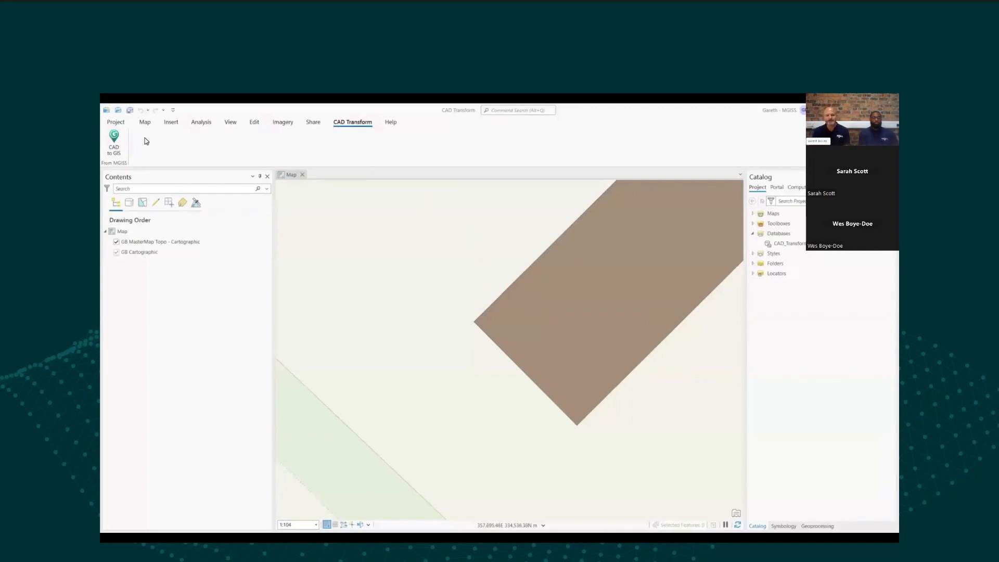
pyautogui.click(111, 143)
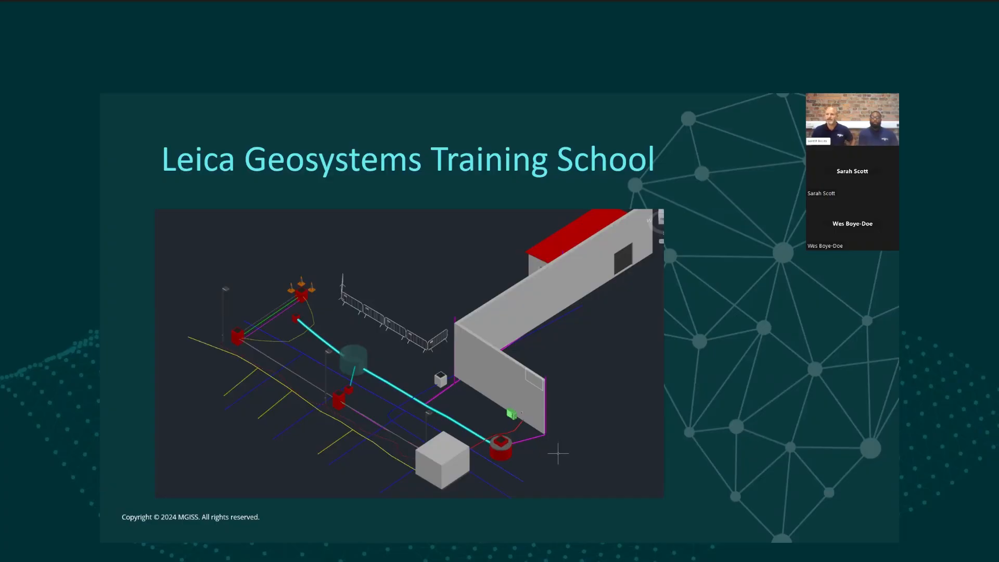
pyautogui.press('Right')
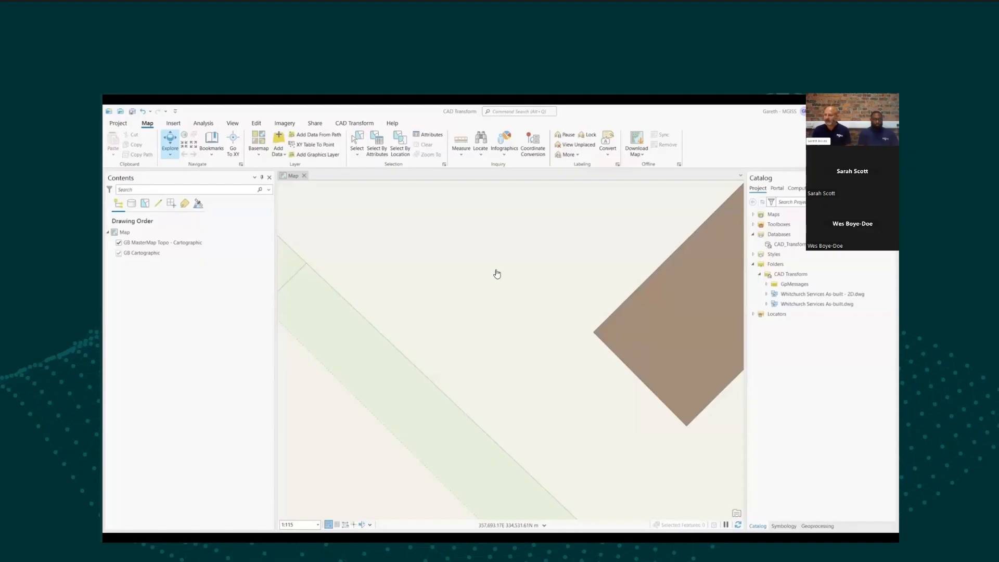
pyautogui.moveTo(604, 187)
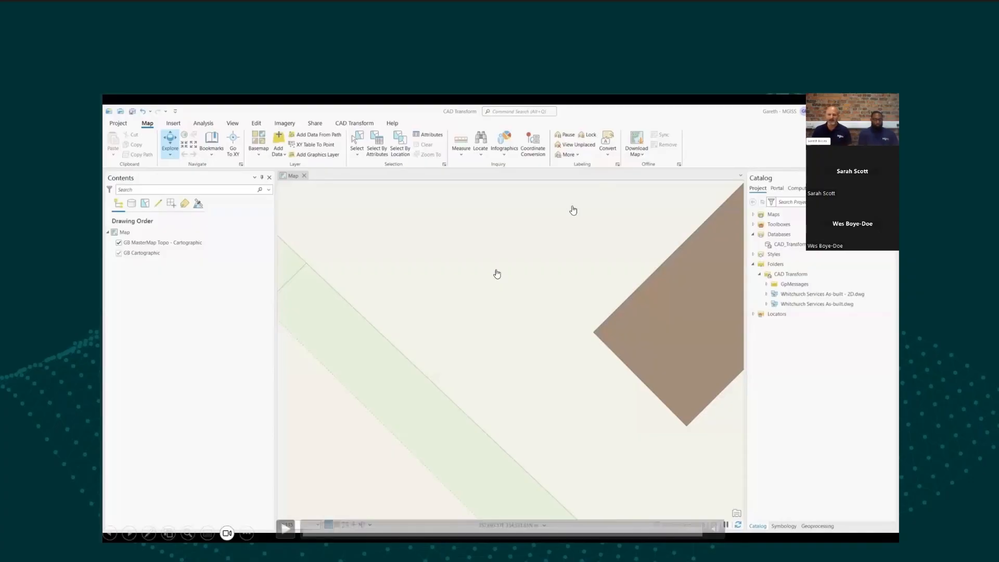
pyautogui.click(285, 529)
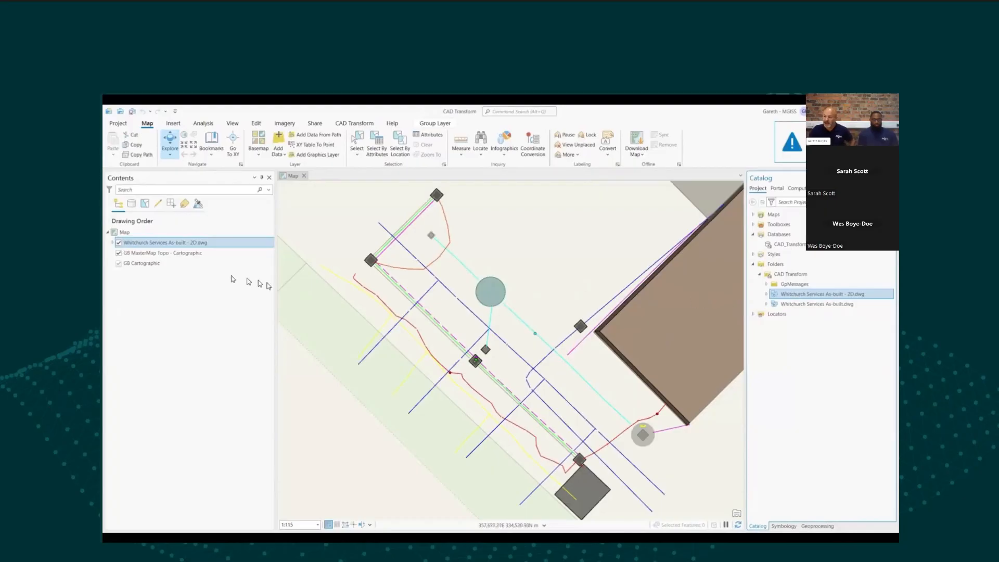
# Step: Expand the drawing's layers and open Export Features for the 2D-Polyline layer
pyautogui.click(113, 242)
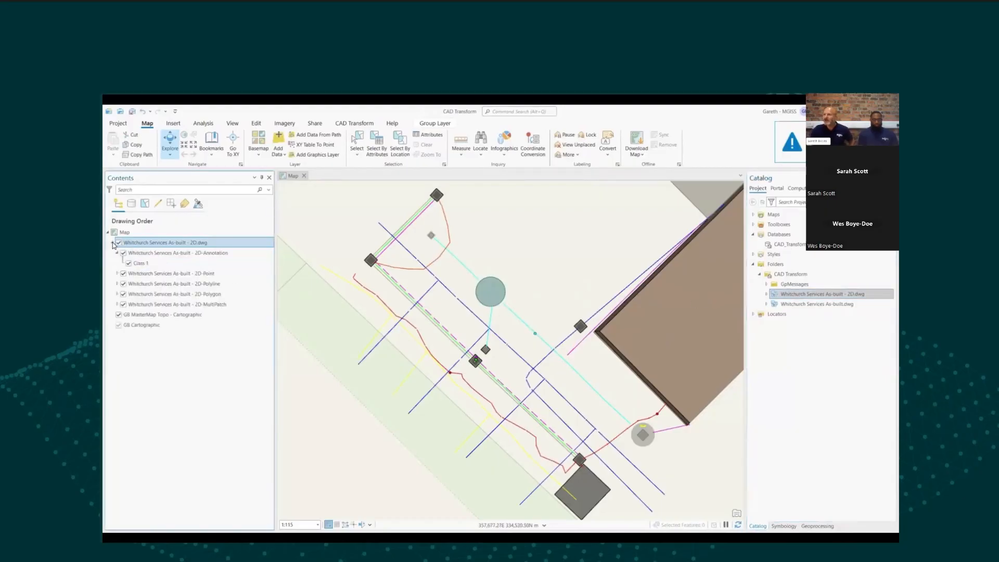
pyautogui.click(117, 284)
pyautogui.click(145, 285)
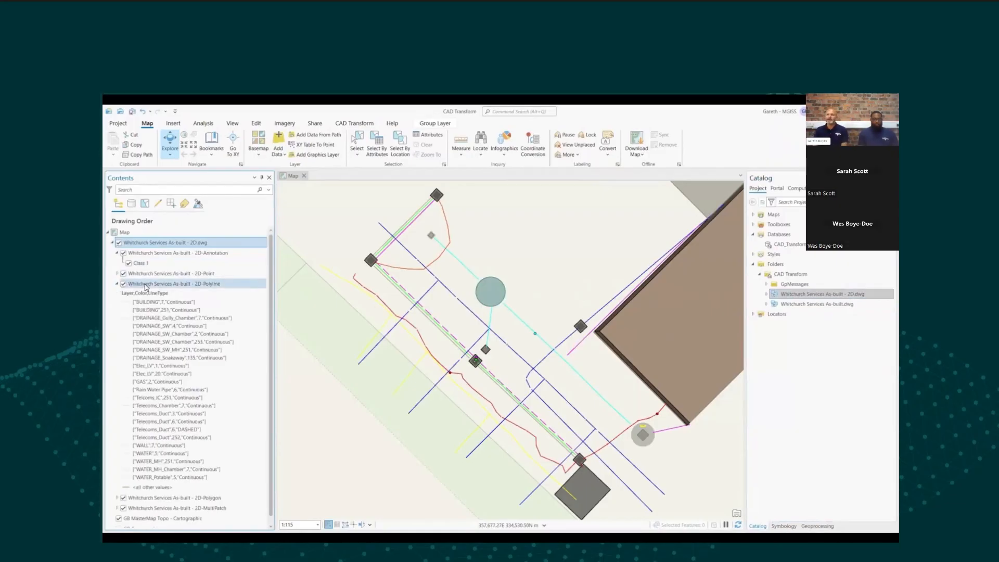
pyautogui.rightClick(146, 286)
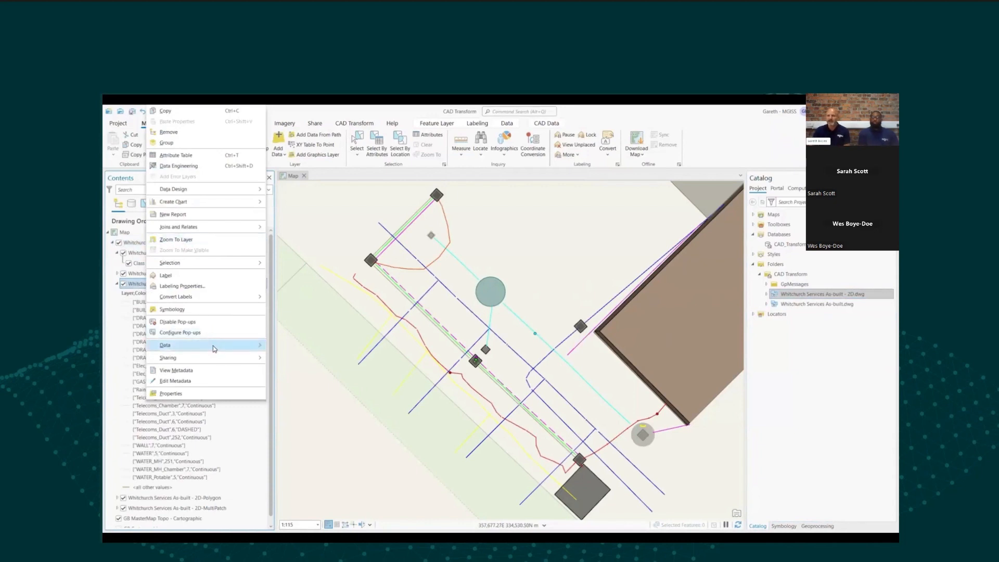
pyautogui.moveTo(214, 346)
pyautogui.click(294, 346)
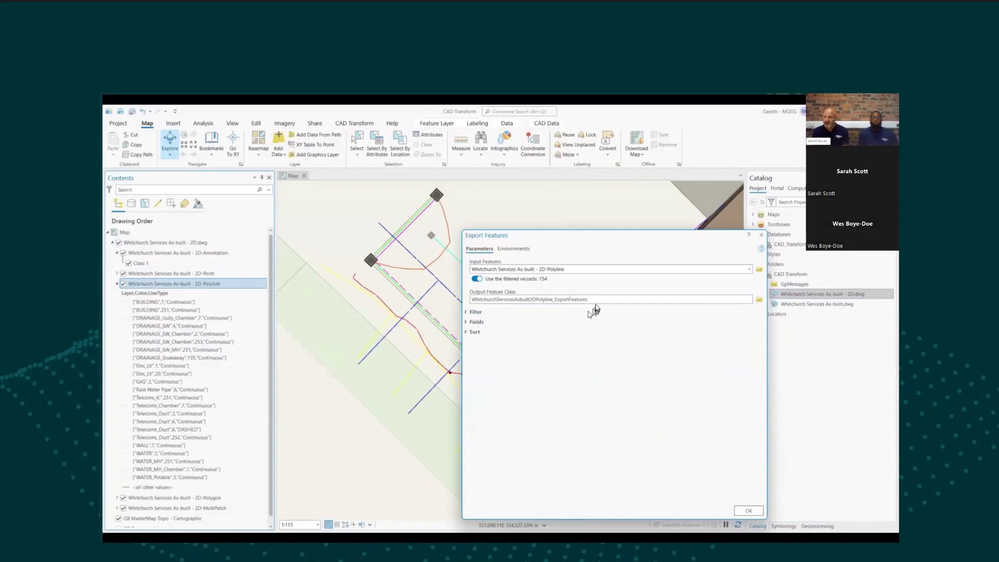
# Step: Name the output feature class Gas
pyautogui.click(601, 299)
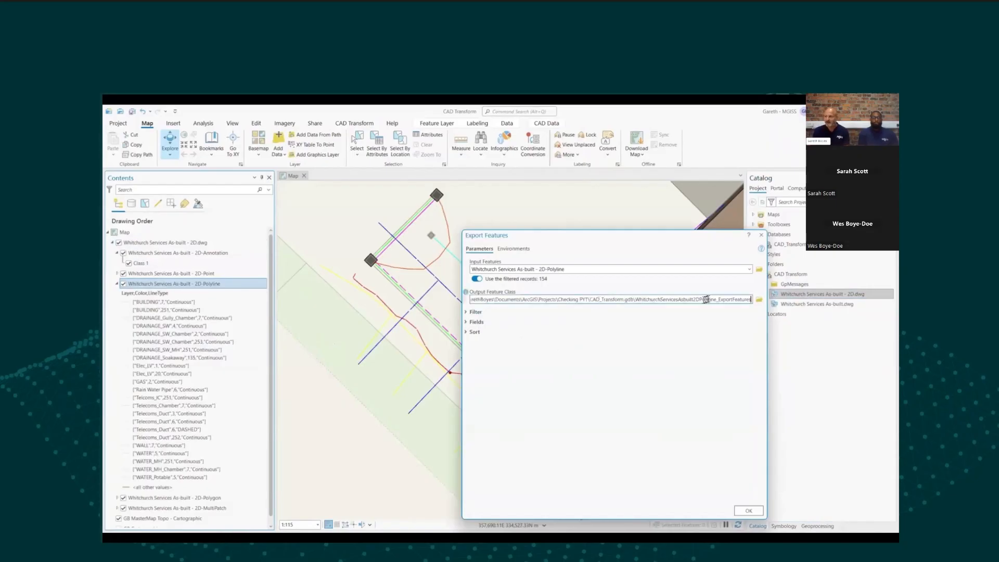
pyautogui.doubleClick(636, 300)
pyautogui.press('BackSpace')
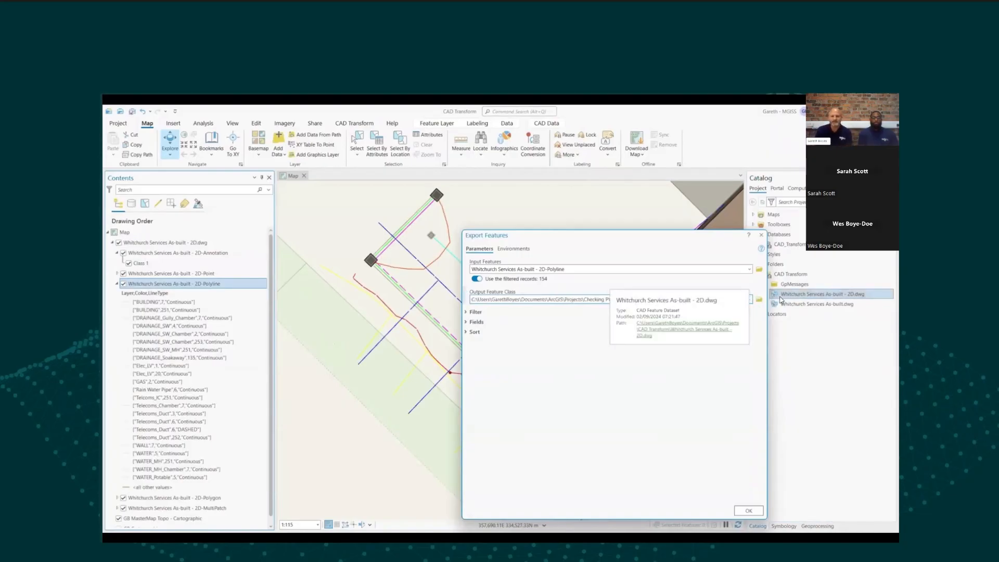
pyautogui.write('Gas')
pyautogui.click(695, 440)
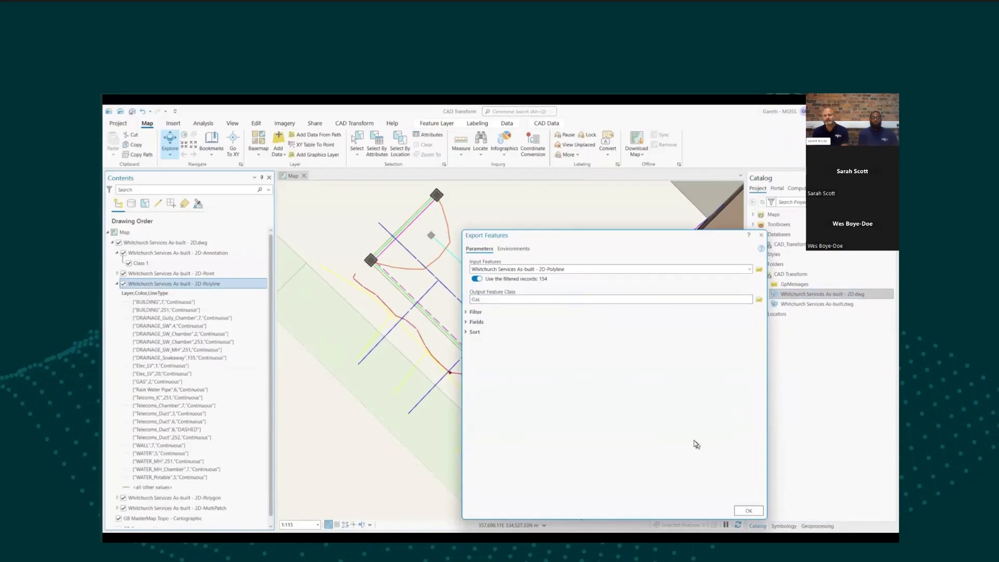
# Step: Filter the export to features where Layer is equal to GAS and run the export
pyautogui.click(467, 312)
pyautogui.click(587, 359)
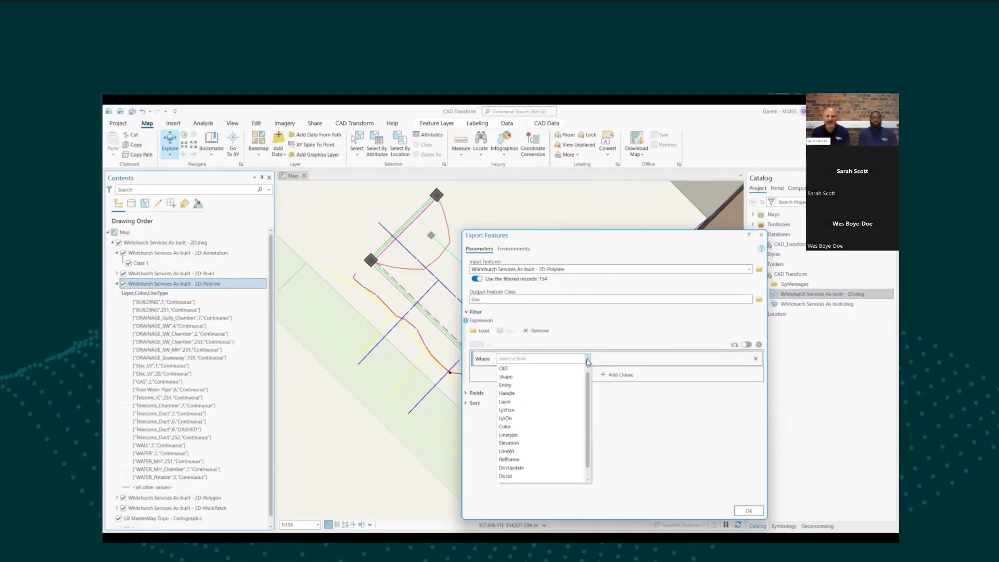
pyautogui.click(525, 403)
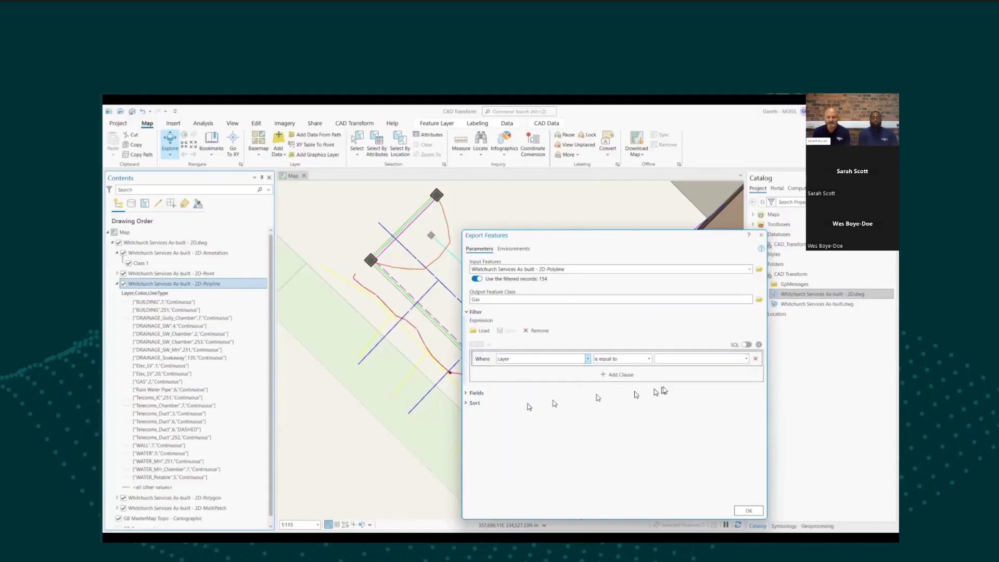
pyautogui.click(746, 359)
pyautogui.click(670, 414)
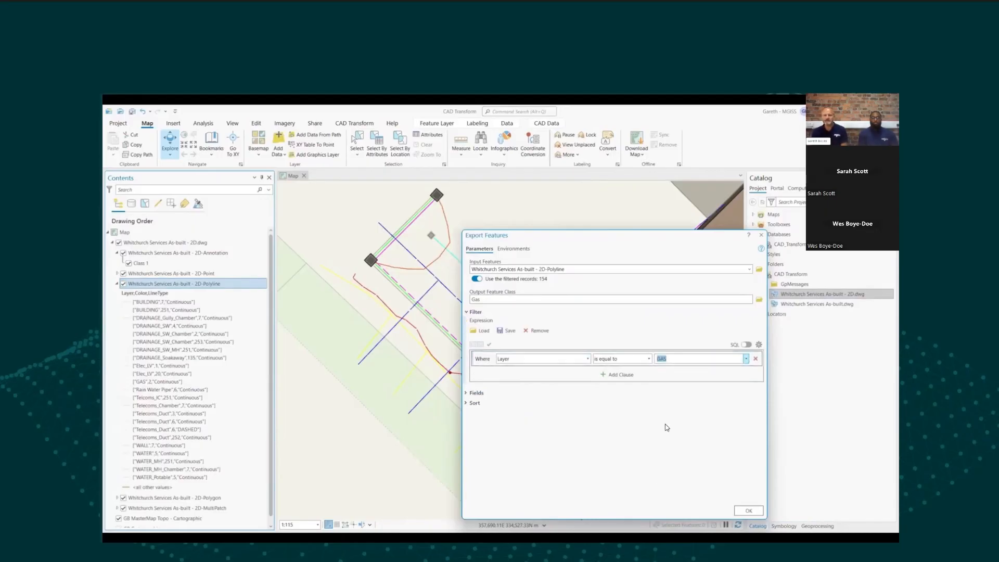
pyautogui.click(748, 512)
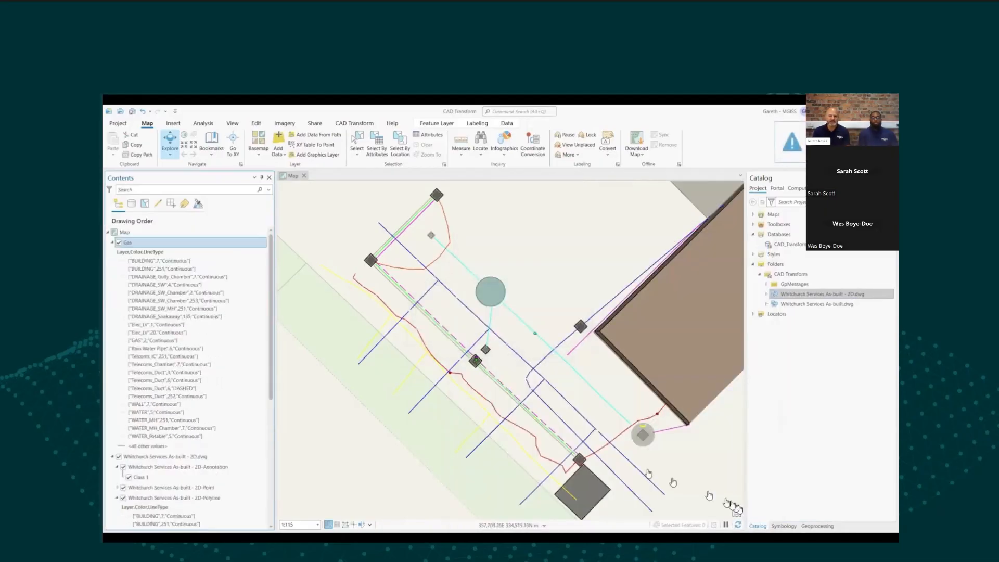
# Step: Hide the original drawing layer and open the Gas layer's attribute table
pyautogui.click(119, 458)
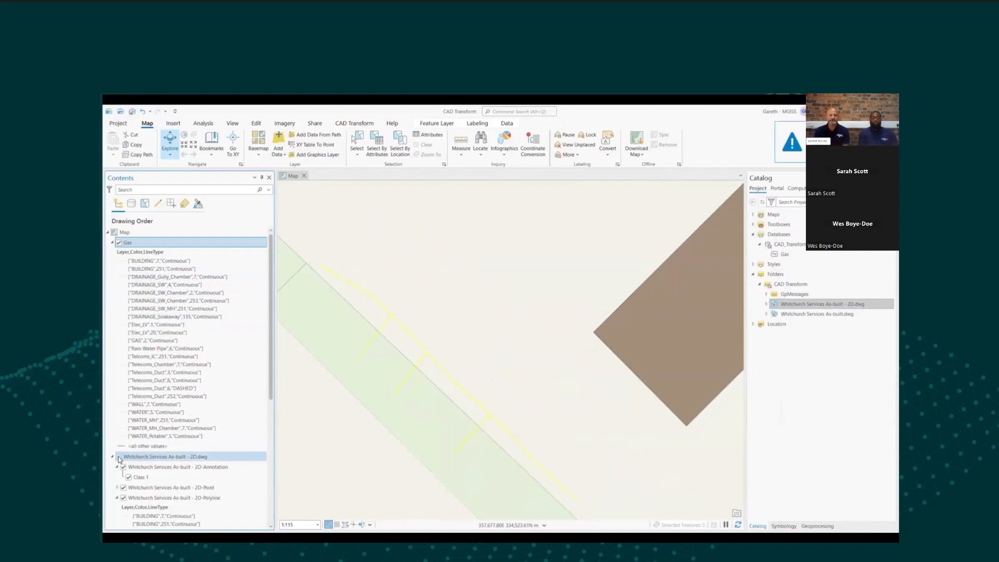
pyautogui.rightClick(136, 244)
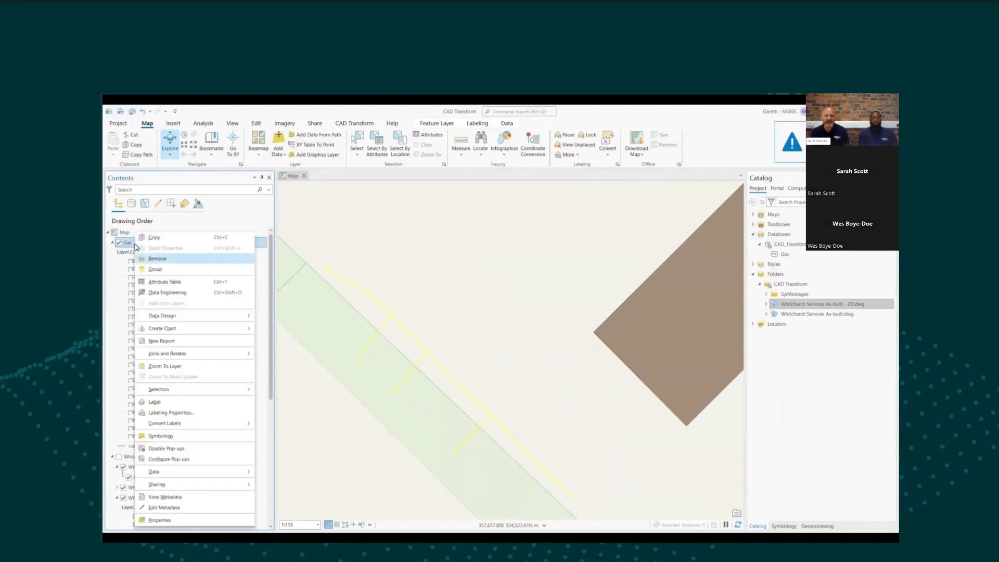
pyautogui.click(165, 282)
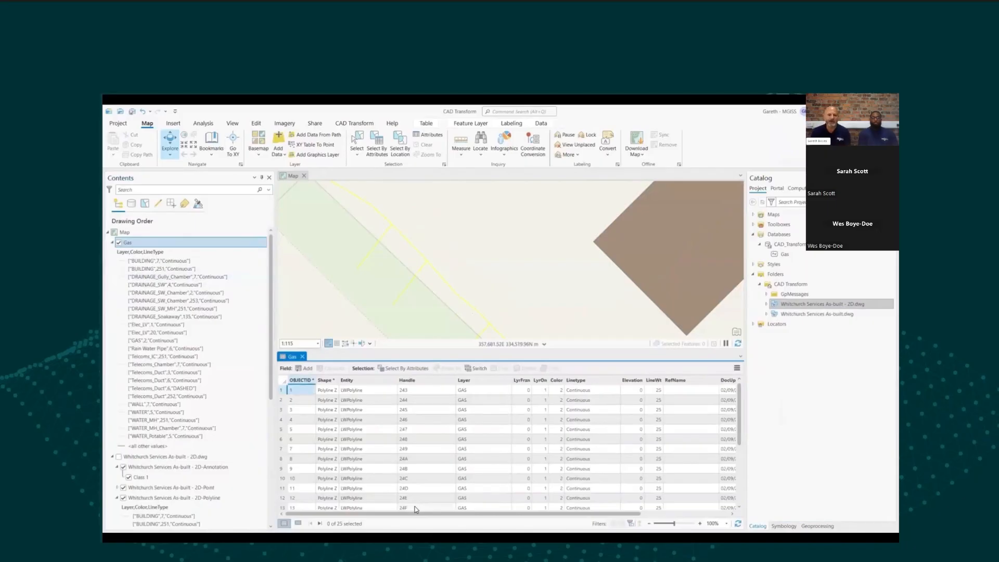
pyautogui.click(473, 121)
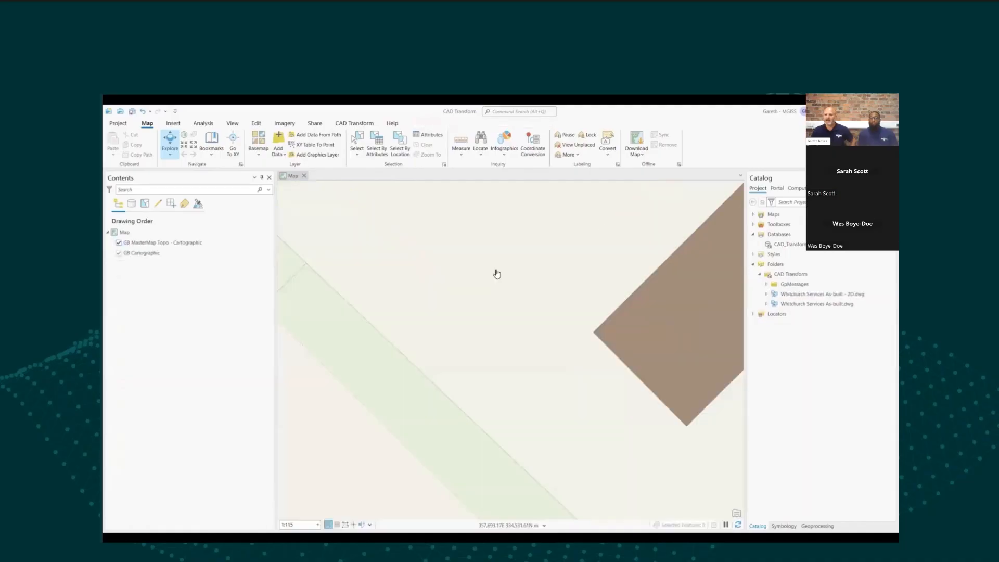
pyautogui.rightClick(795, 296)
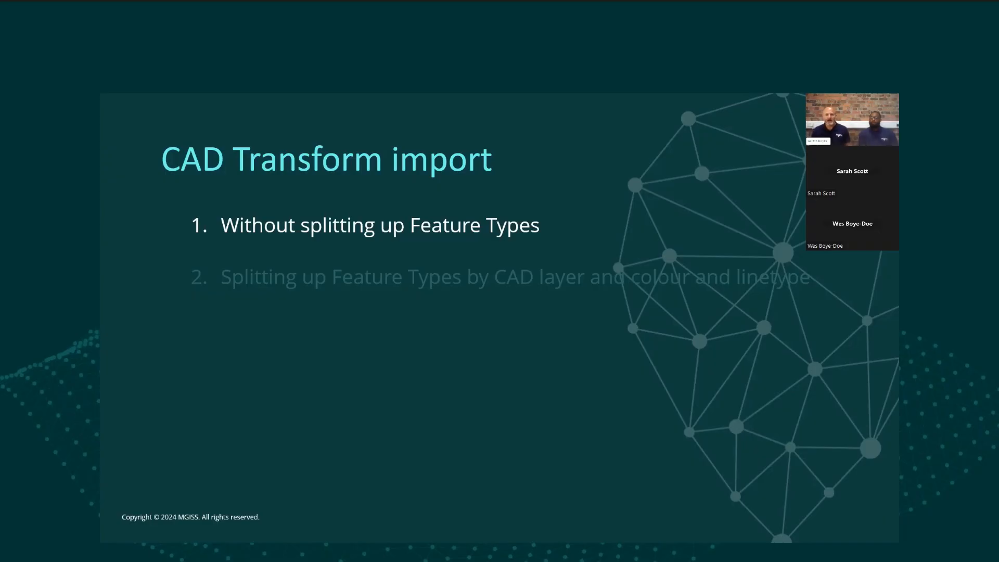
pyautogui.click(885, 263)
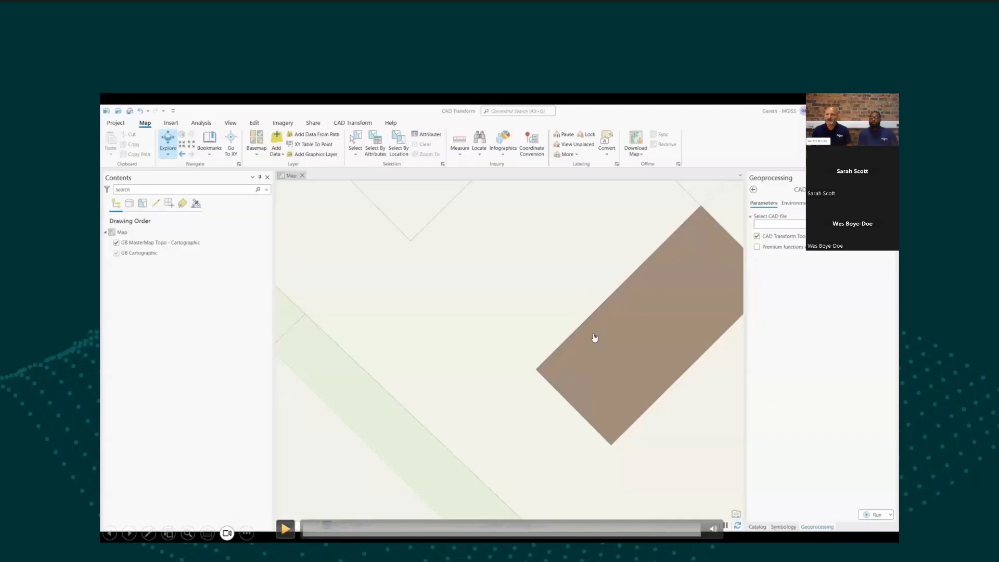
pyautogui.click(285, 529)
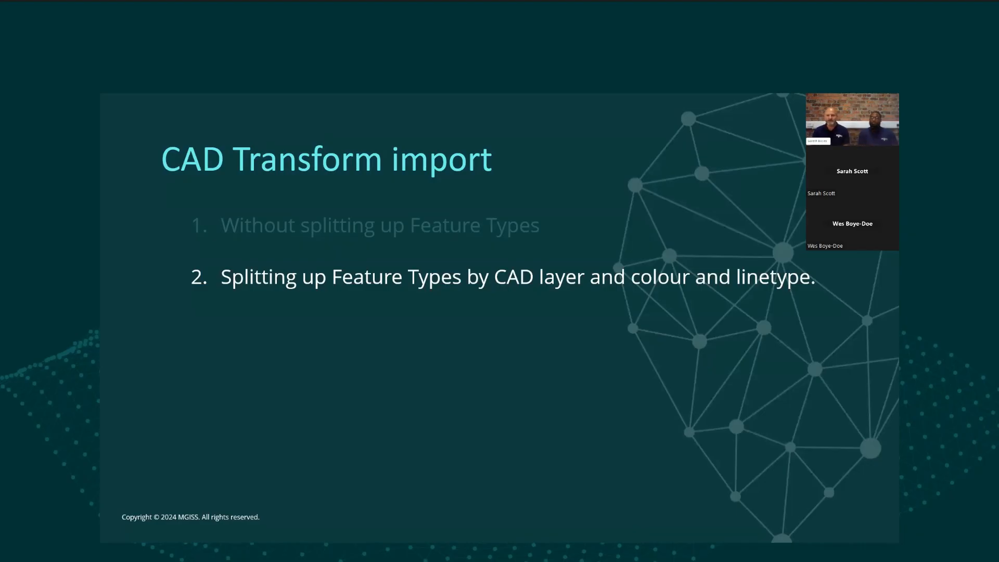
pyautogui.press('Right')
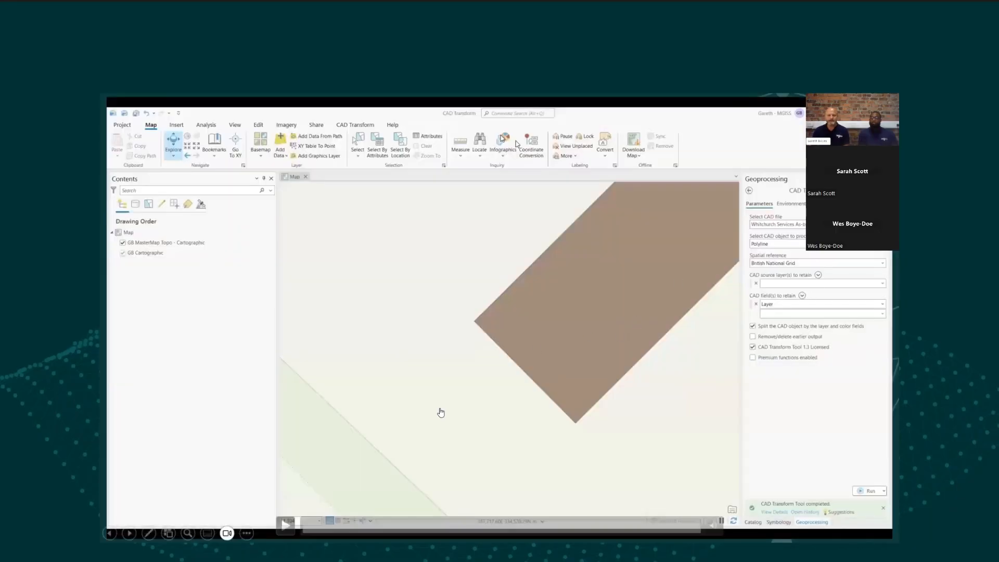
pyautogui.click(285, 526)
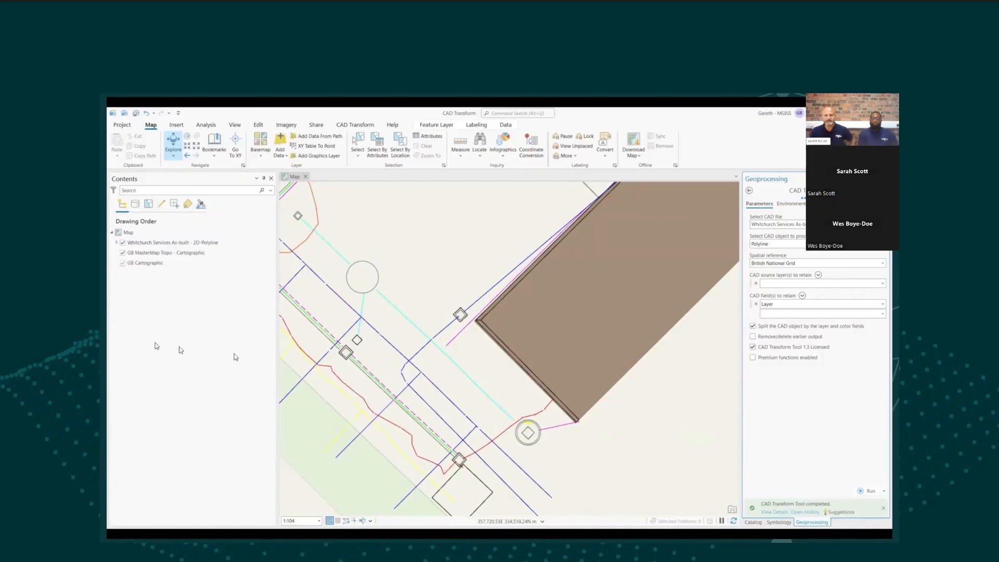
# Step: Set the Whitchurch 2D-Polyline group layer's group type to radio buttons
pyautogui.click(117, 243)
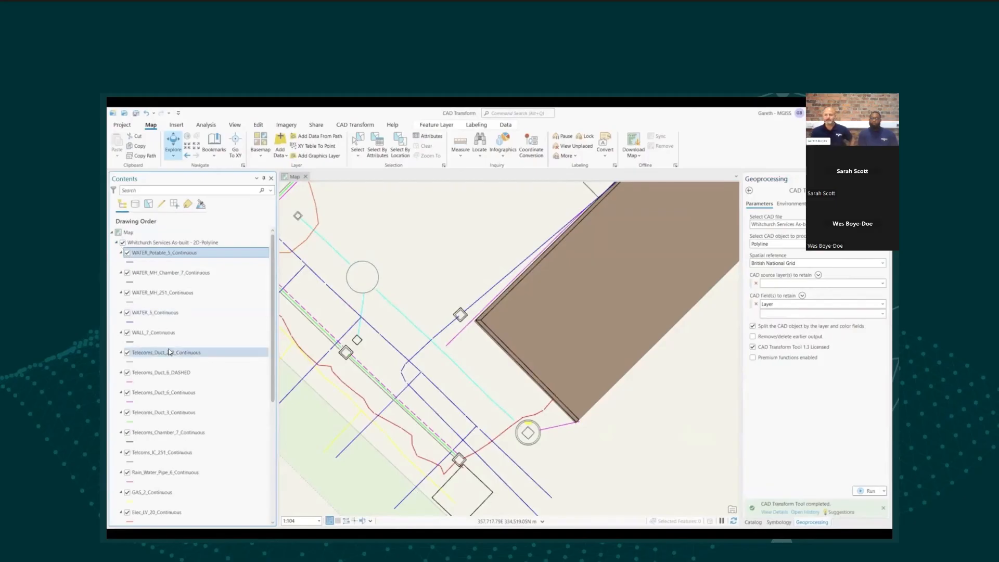
pyautogui.click(172, 243)
pyautogui.click(435, 125)
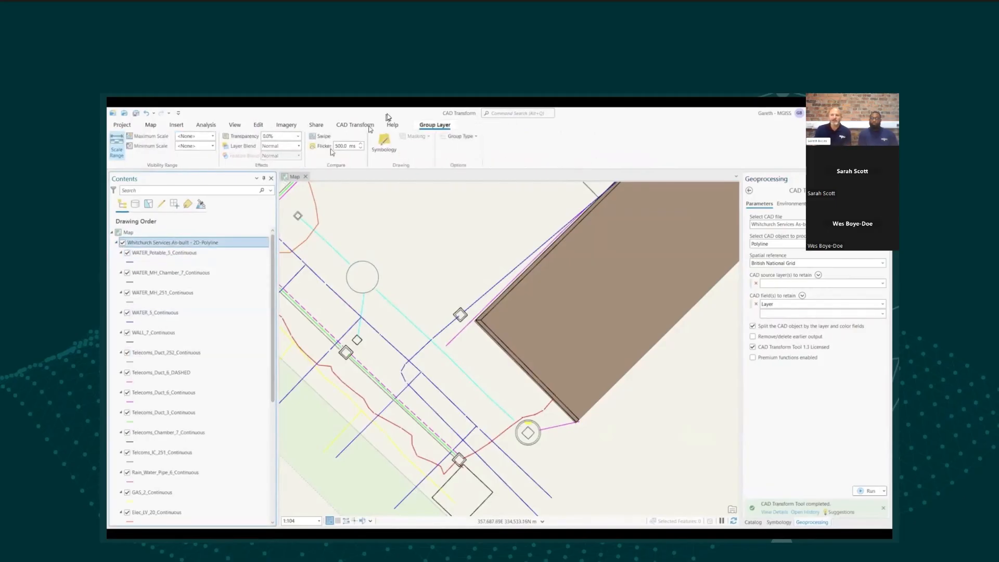
pyautogui.click(462, 138)
pyautogui.click(463, 175)
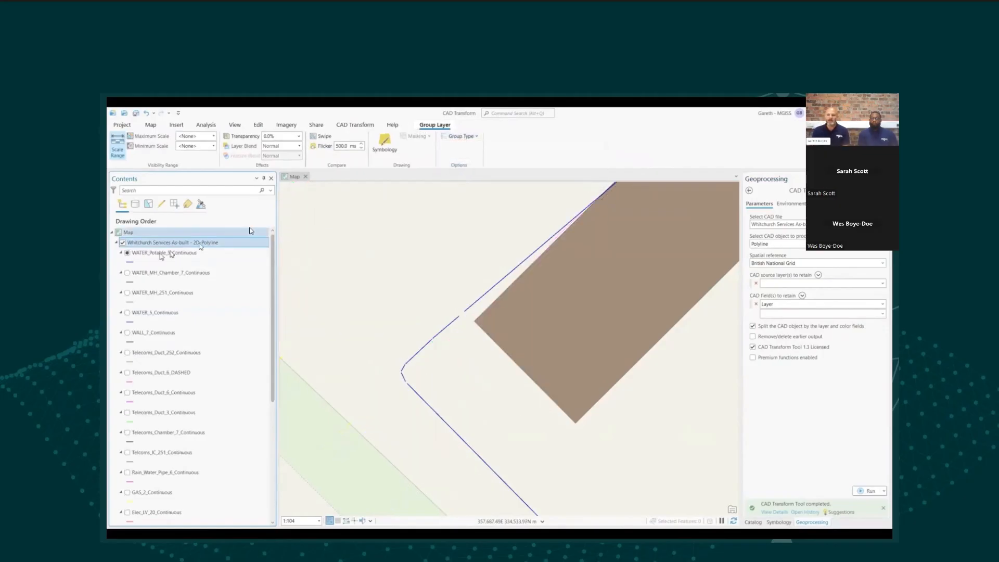
# Step: Display each sublayer in turn, from WATER_MH_Chamber_7_Continuous down to Telecoms_Duct_6_DASHED
pyautogui.click(127, 273)
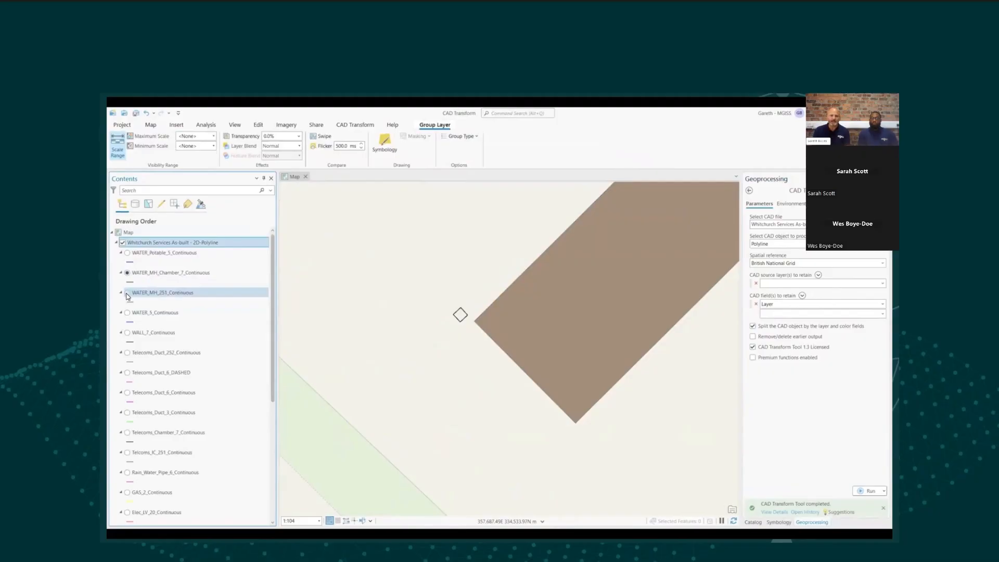
pyautogui.click(126, 313)
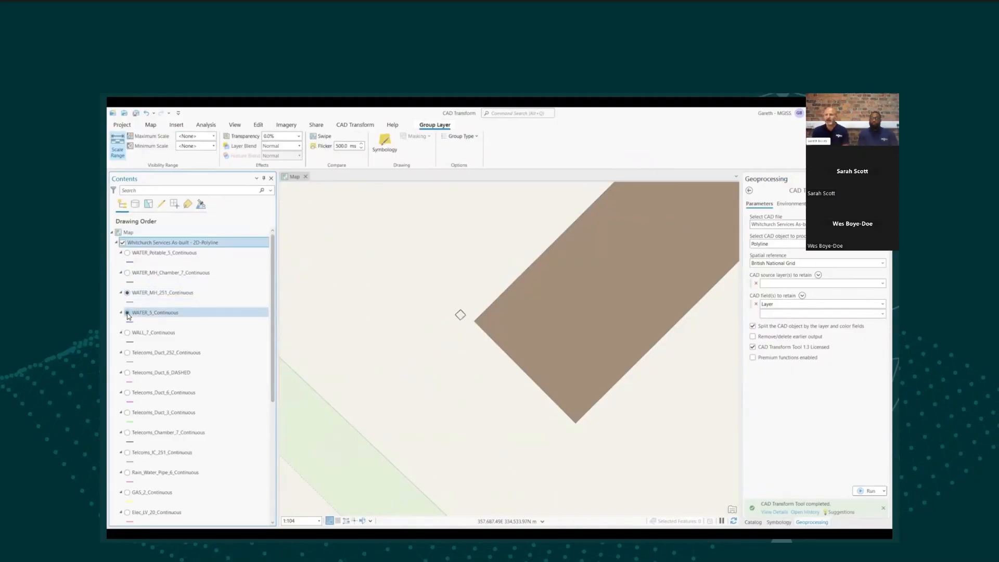
pyautogui.click(127, 332)
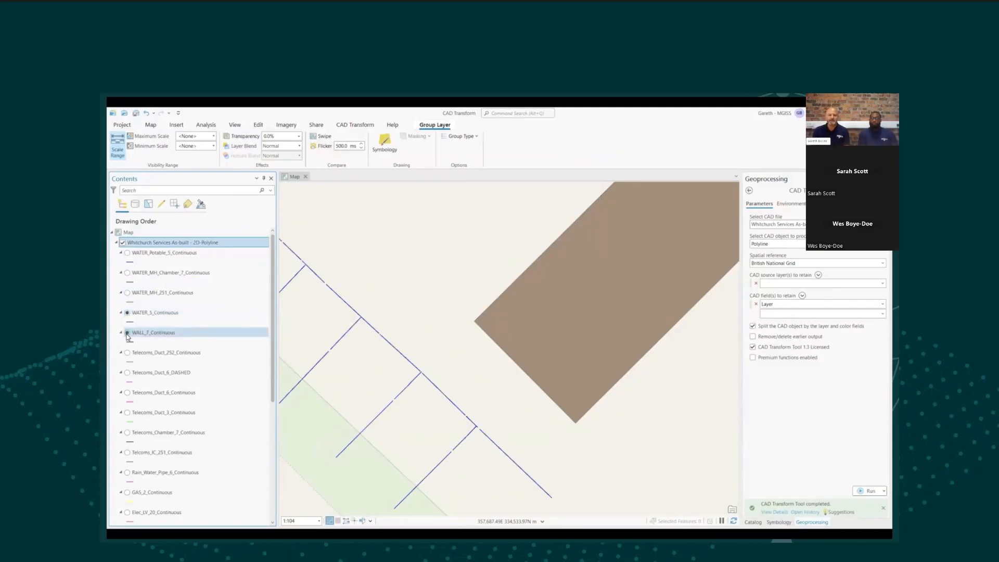
pyautogui.click(126, 353)
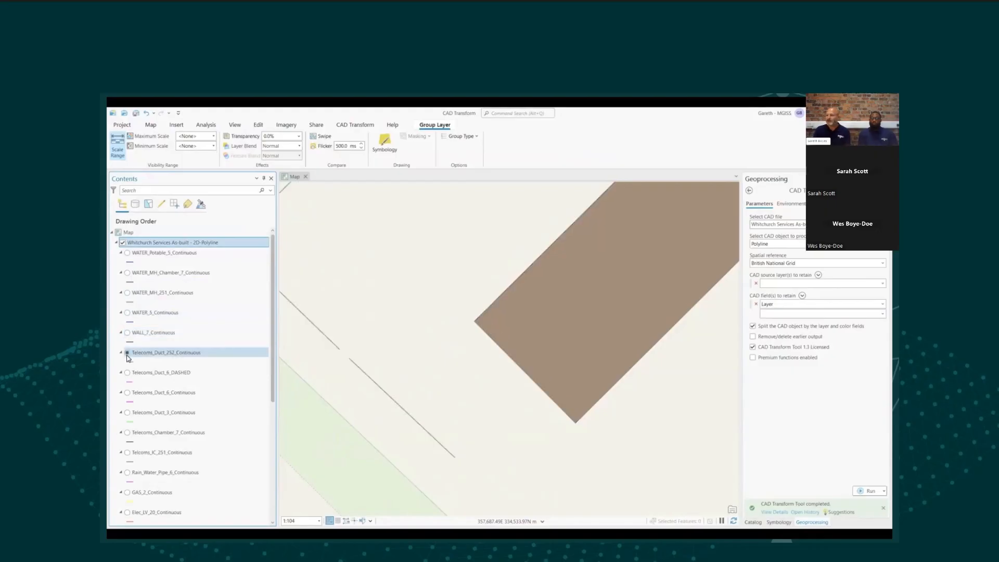
pyautogui.click(127, 373)
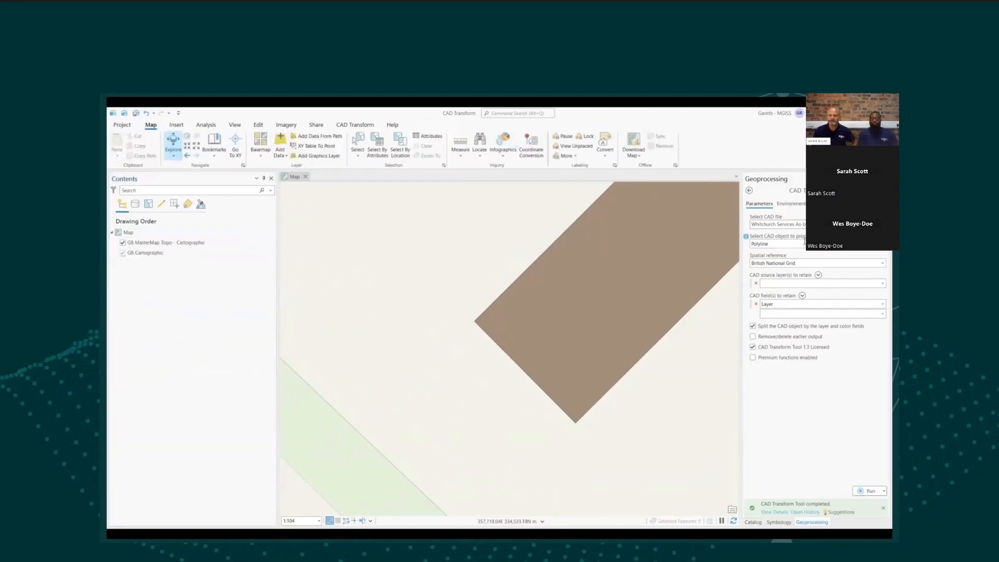
pyautogui.press('Right')
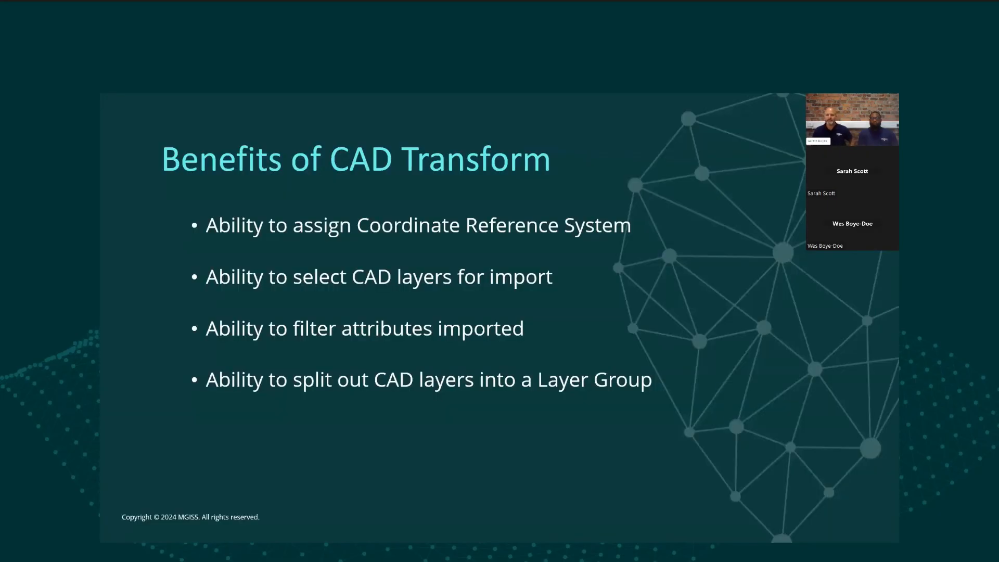